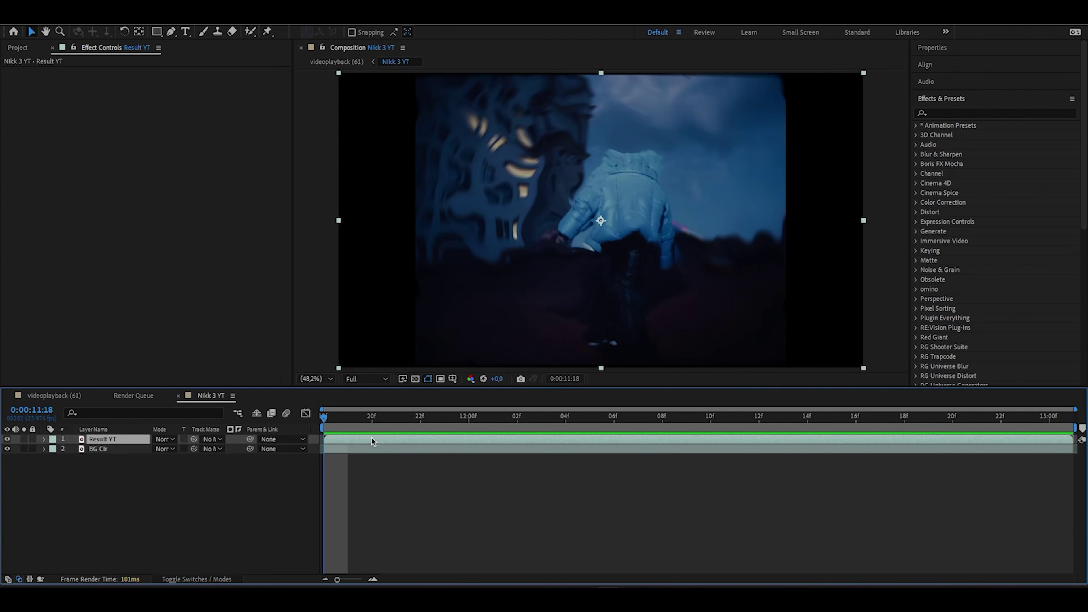
Step: Preview the comp, then paste 100 Square 1080.png in as a new layer
left_click(364, 429)
key("space")
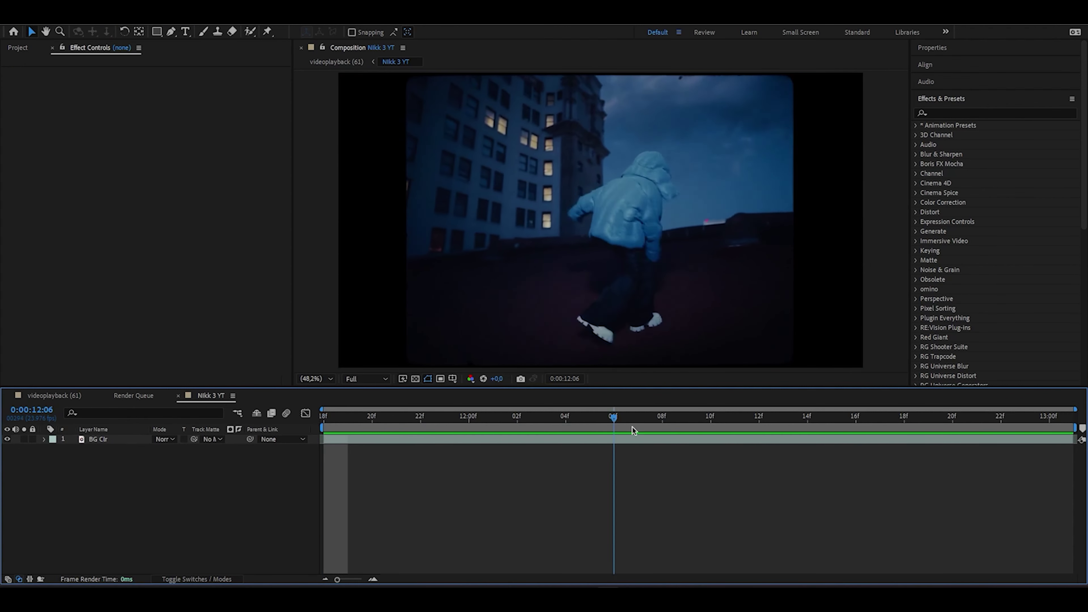
key("space")
key("ctrl+v")
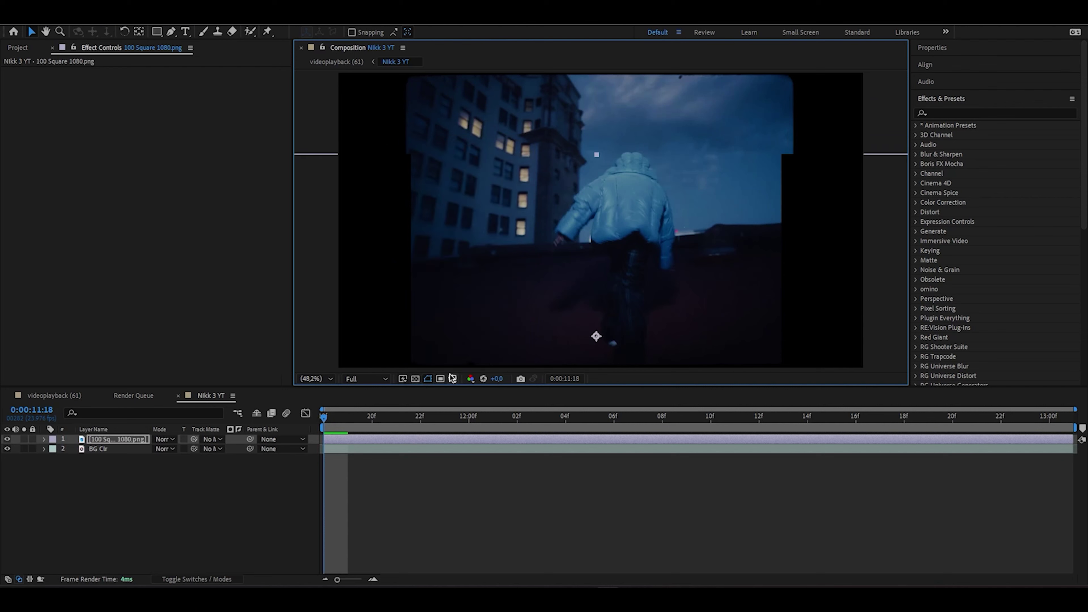
Step: Duplicate the BG Clr layer and rename the copy to Mask
left_click(386, 449)
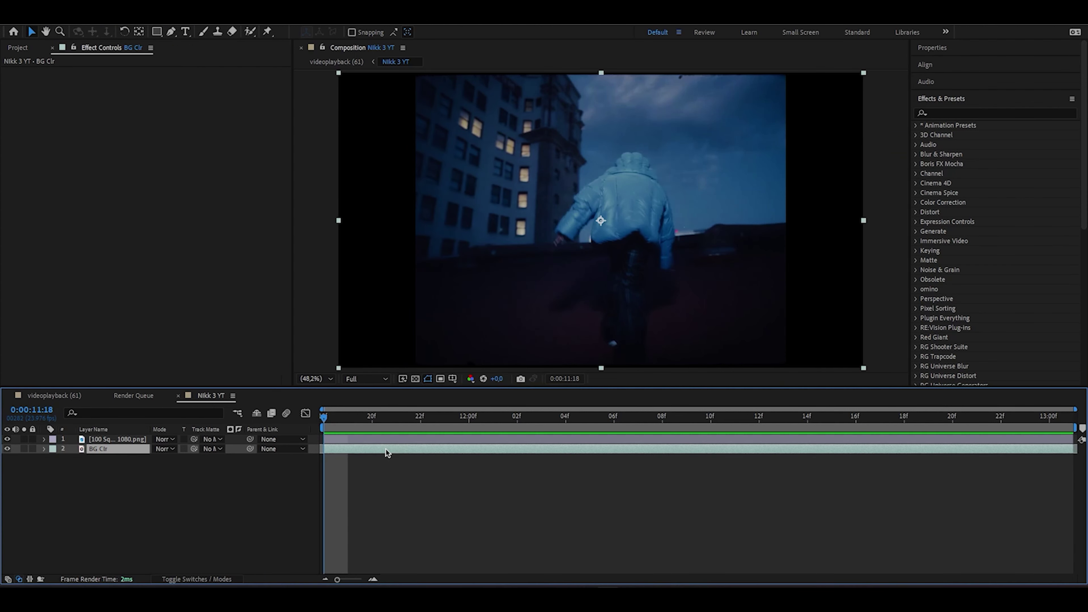
key("ctrl+d")
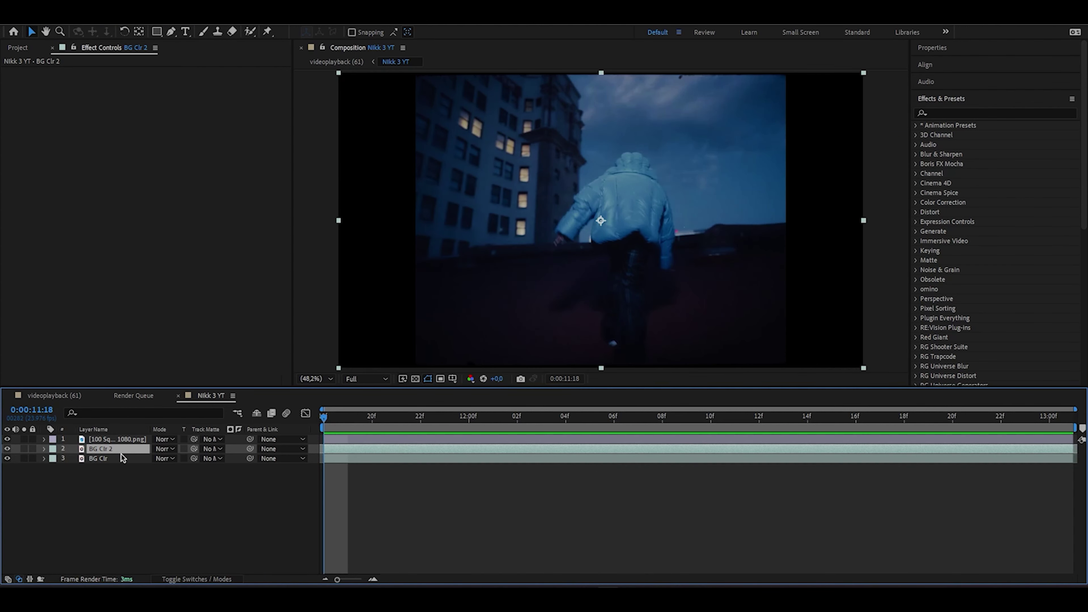
right_click(112, 449)
left_click(151, 423)
type("Mask")
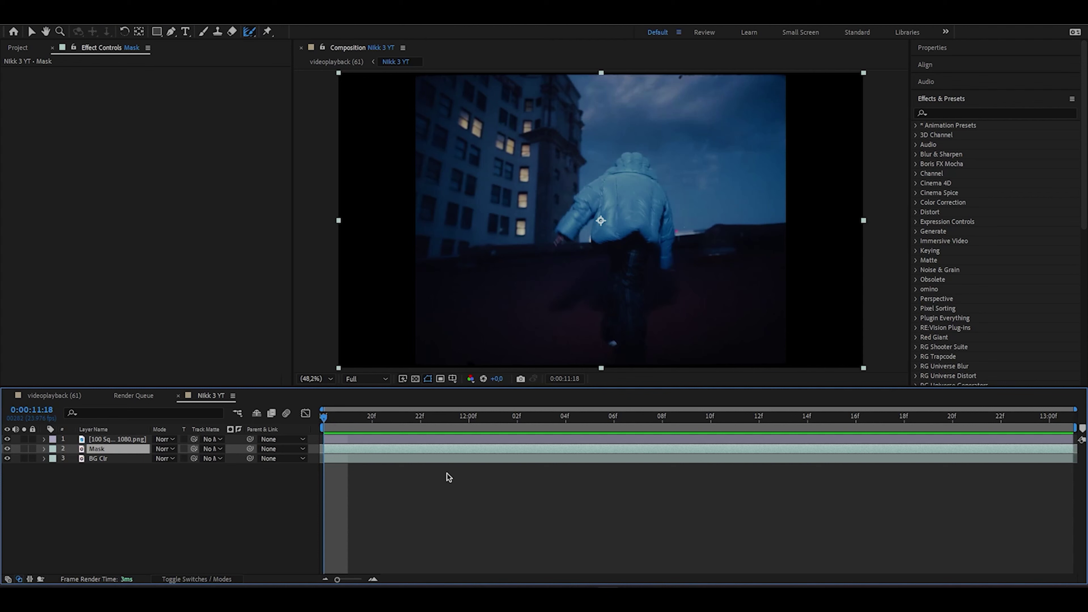
Step: In the Mask layer view, paint the hooded figure with the Roto Brush
double_click(486, 452)
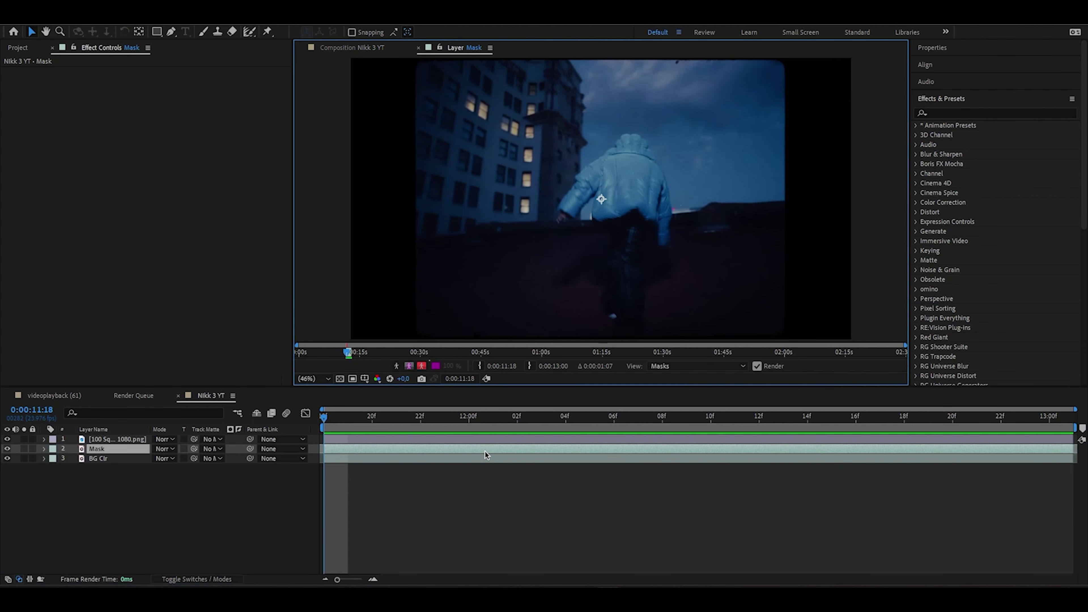
key("alt+w")
left_click(250, 31)
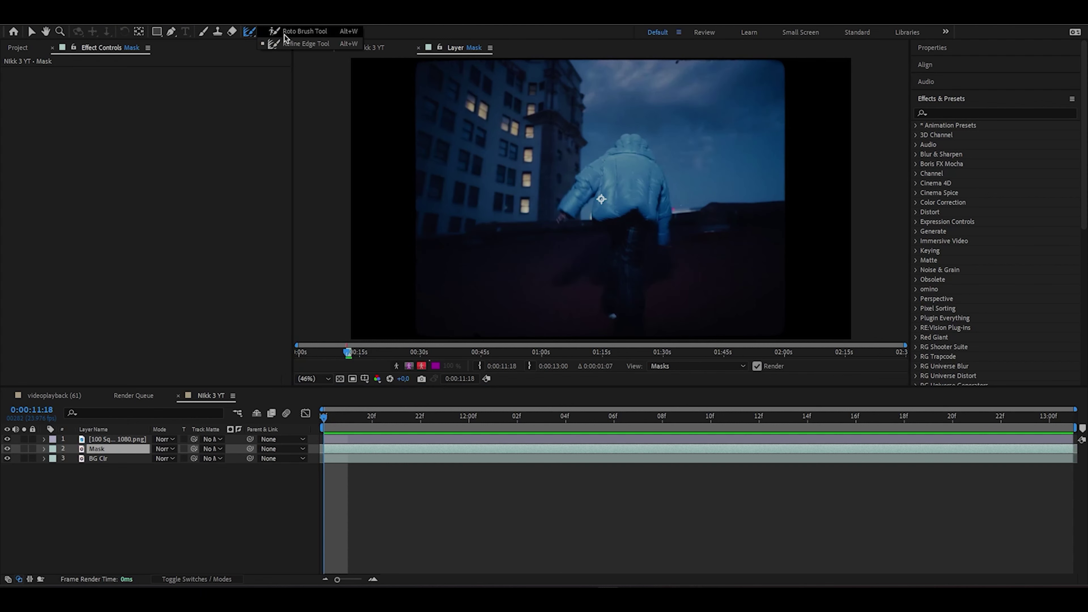
left_click(284, 35)
left_click_drag(629, 149, 626, 252)
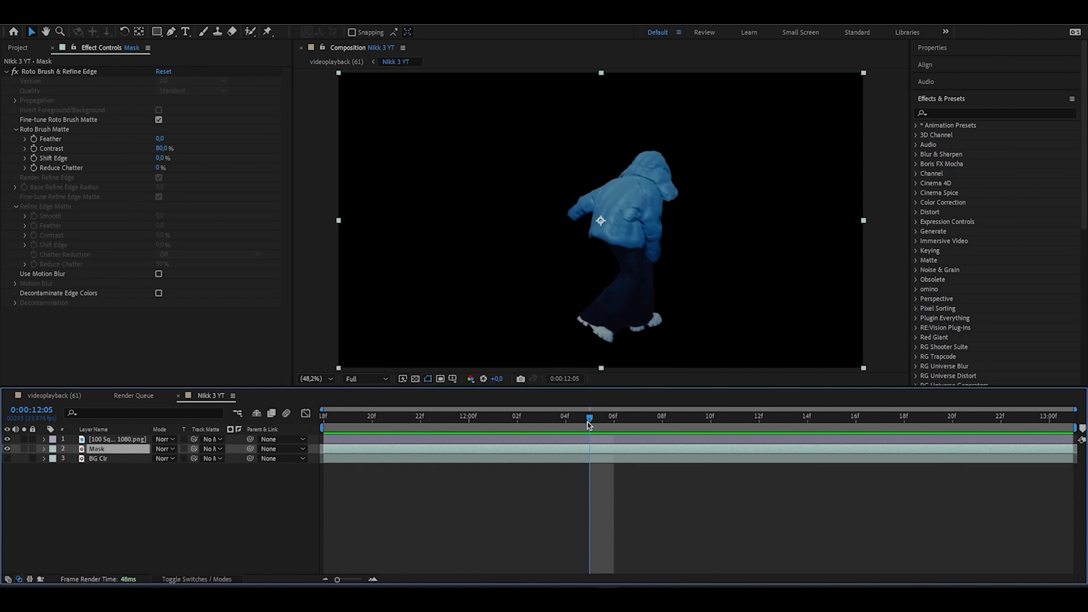
Step: Check the cutout at 12:10 and soften the matte edge with Feather 18,7
left_click_drag(589, 424, 710, 418)
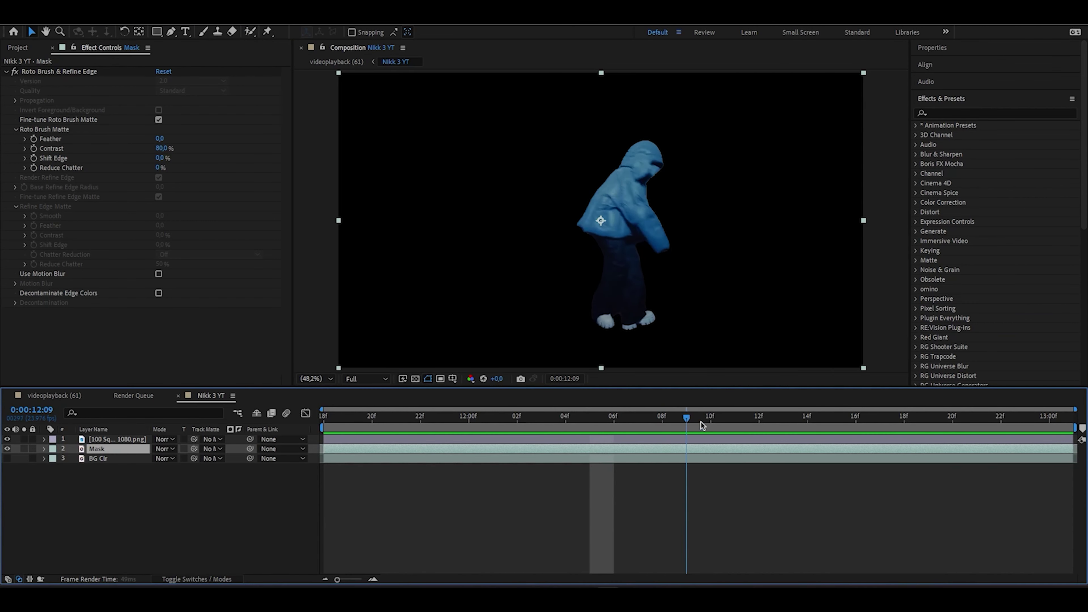
scroll(627, 200, "up", 5)
left_click_drag(615, 226, 515, 339)
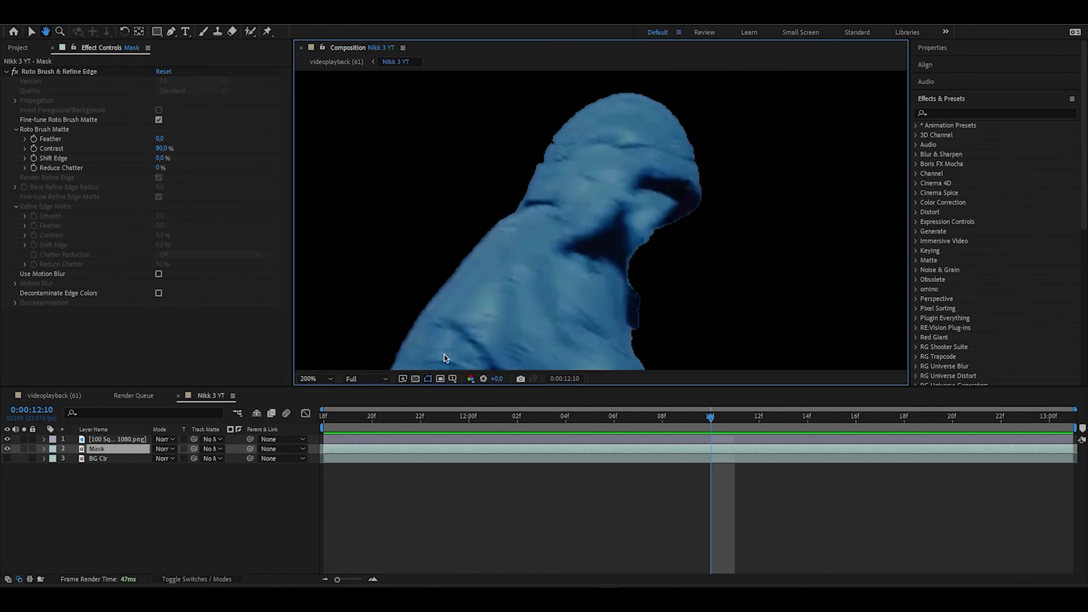
mouse_move(159, 139)
left_mouse_down()
mouse_move(215, 139)
mouse_move(137, 157)
left_mouse_up()
key("shift+slash")
Step: Make BG Clr visible again, select it and return to 11:18
left_click(7, 459)
left_click(247, 458)
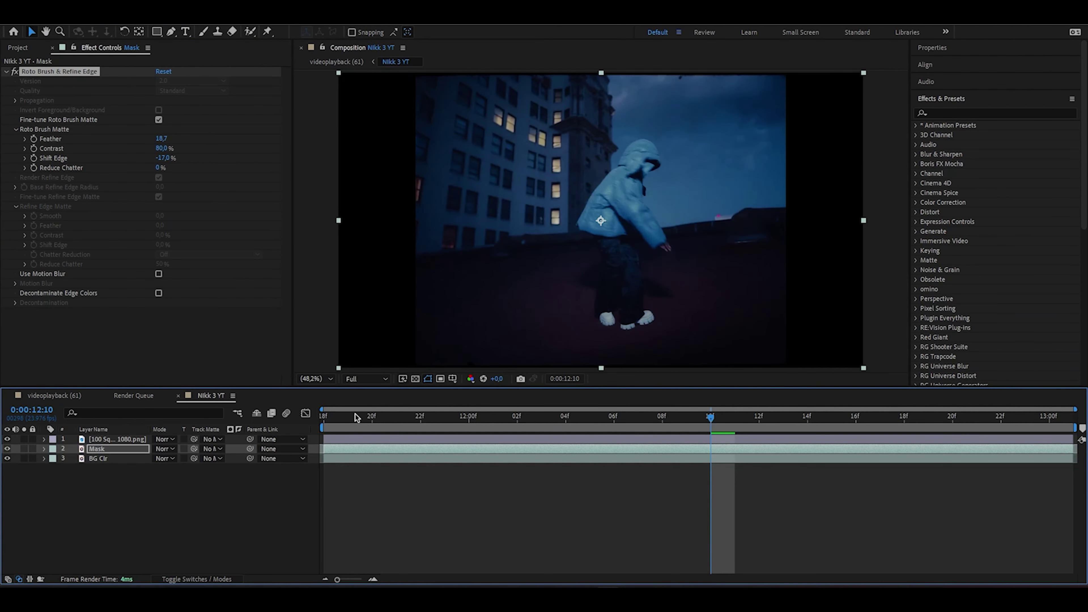
key("Home")
key("ctrl+space")
Step: Apply Turbulent Displace to BG Clr with Size 60 and Complexity 1,8
type("tur")
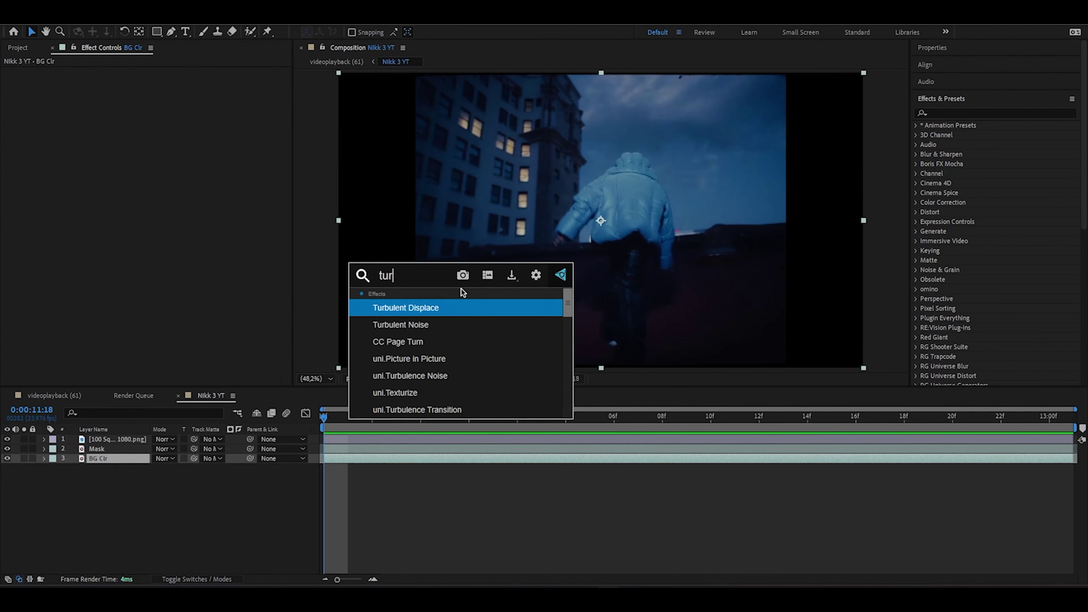
key("Return")
left_click_drag(539, 417, 711, 418)
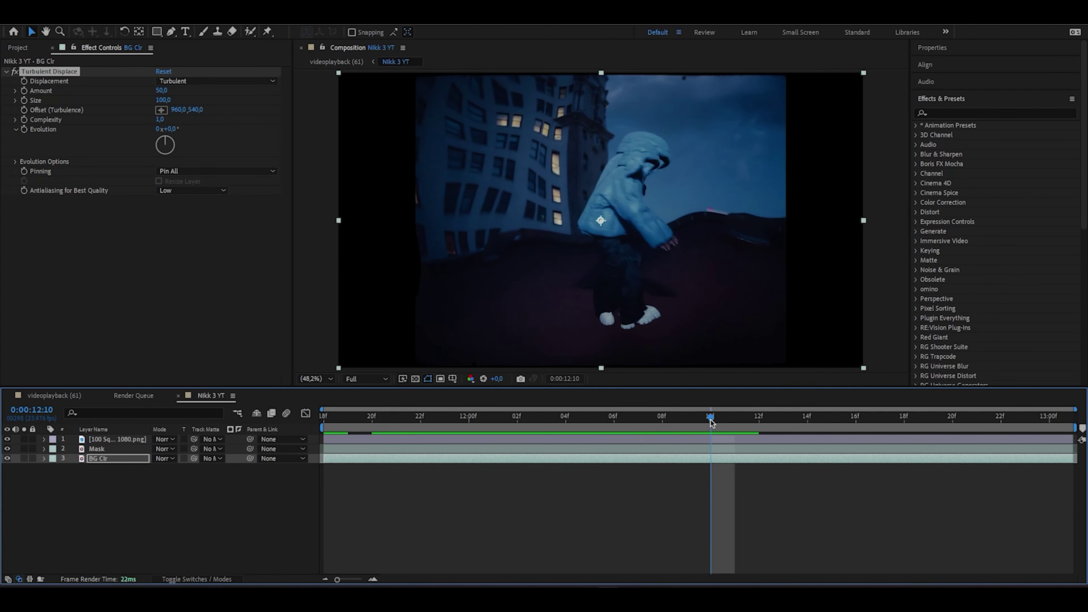
left_click_drag(163, 100, 153, 100)
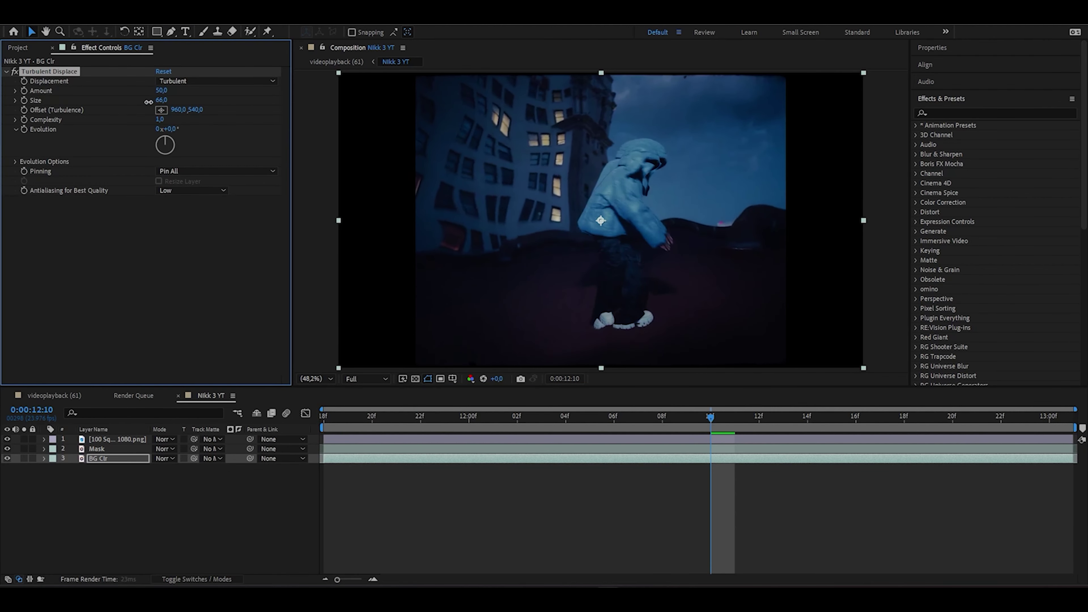
left_click(159, 100)
type("60")
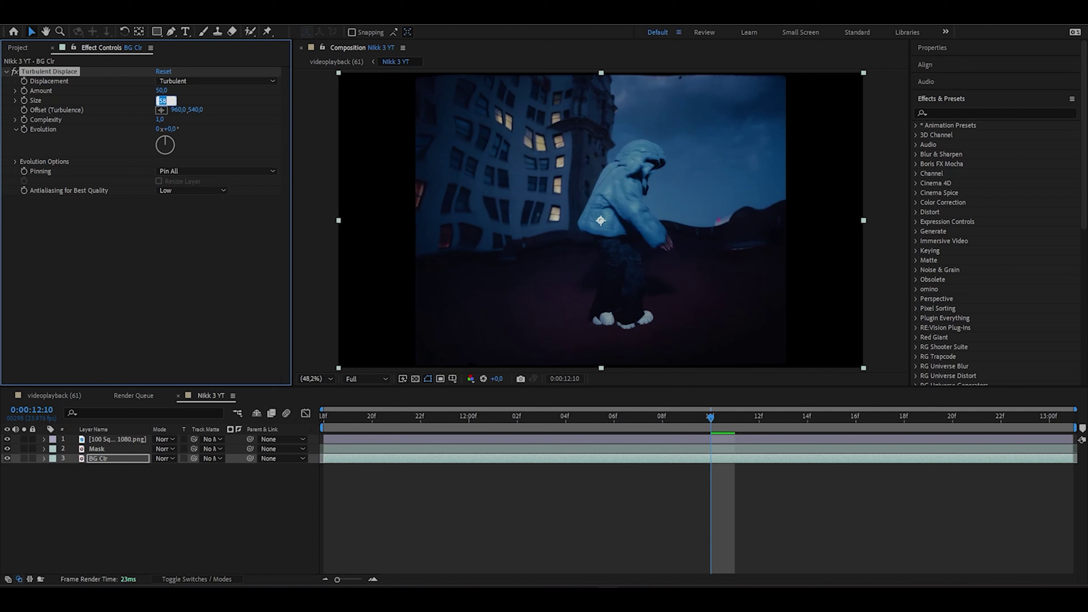
key("Return")
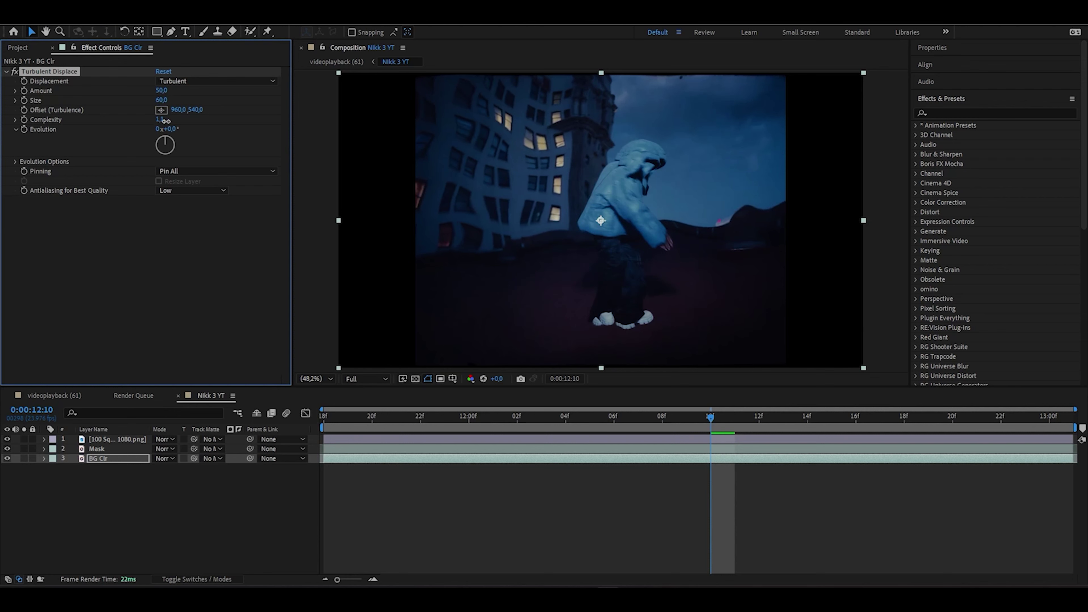
left_click_drag(160, 121, 194, 122)
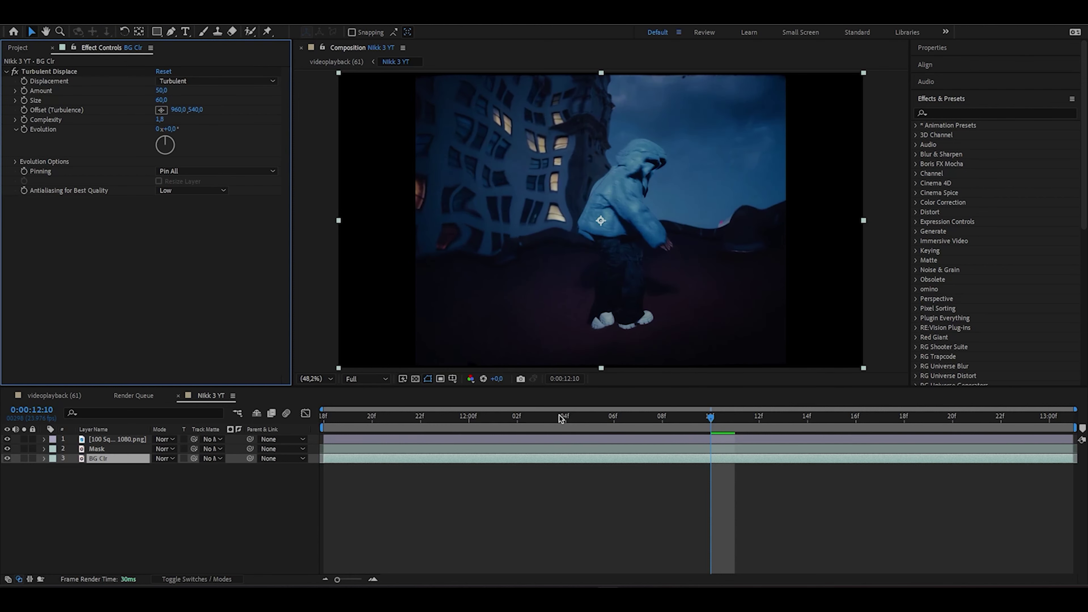
Step: Keyframe Turbulent Displace Amount at 90 from 11:18, adding a second key at 13:00
left_click_drag(560, 414, 309, 416)
left_click(161, 91)
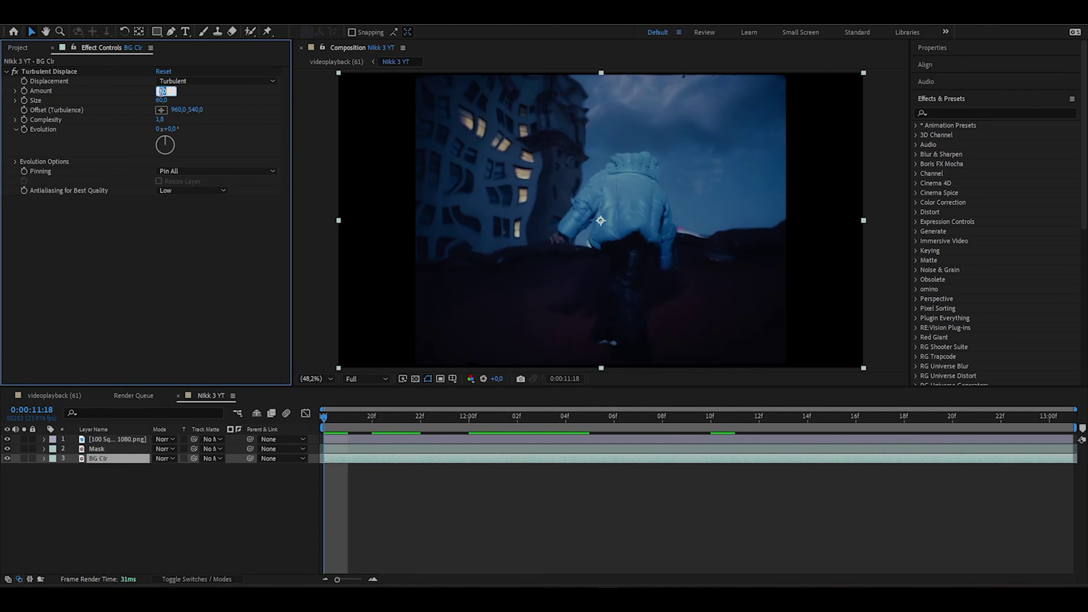
type("90")
key("Return")
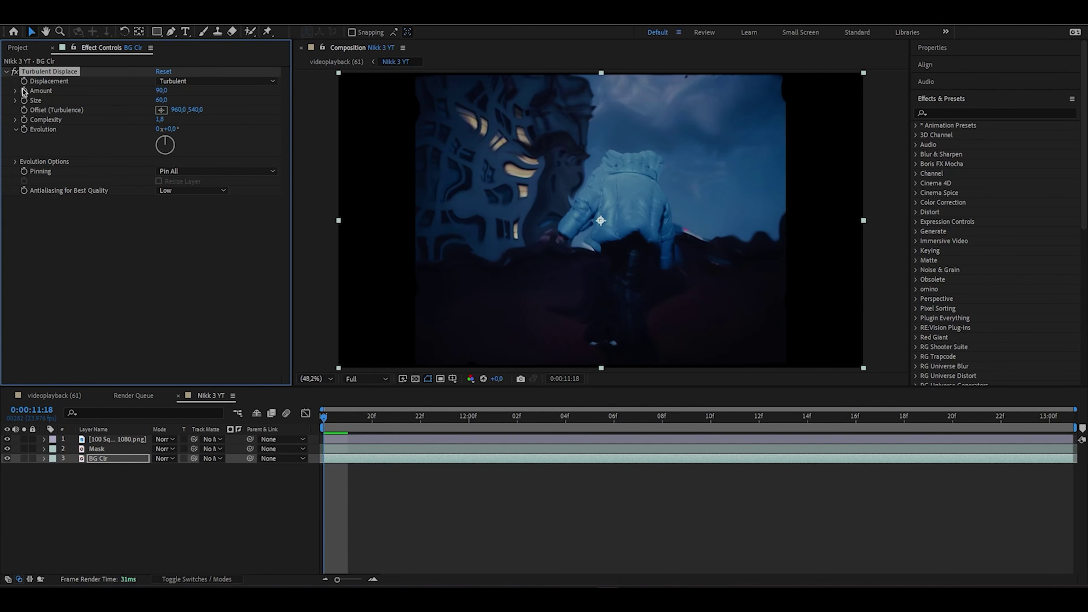
left_click(24, 91)
left_click_drag(665, 427, 1049, 427)
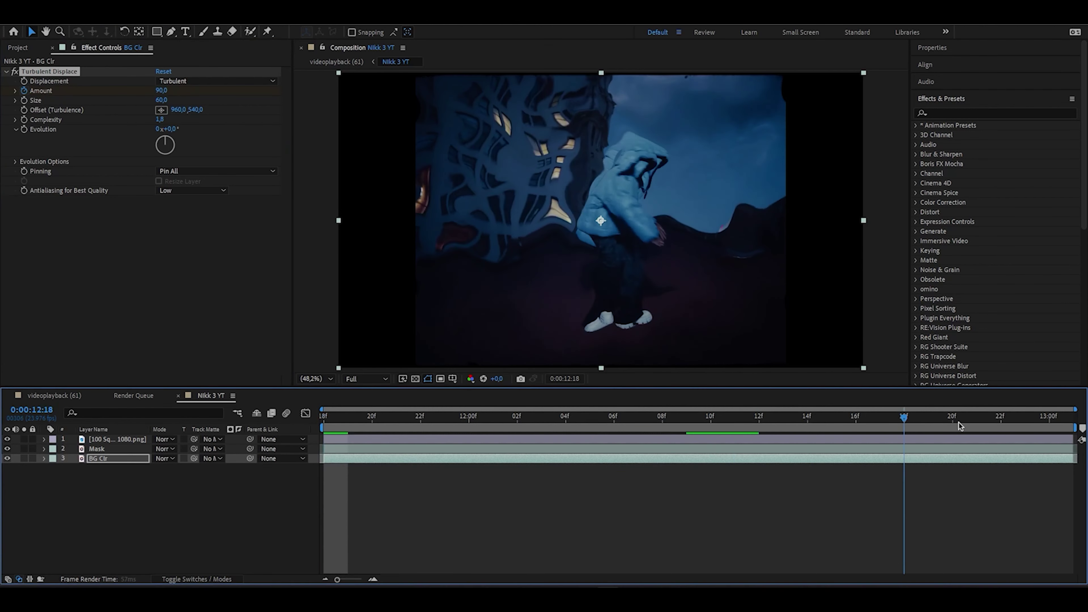
left_click(163, 90)
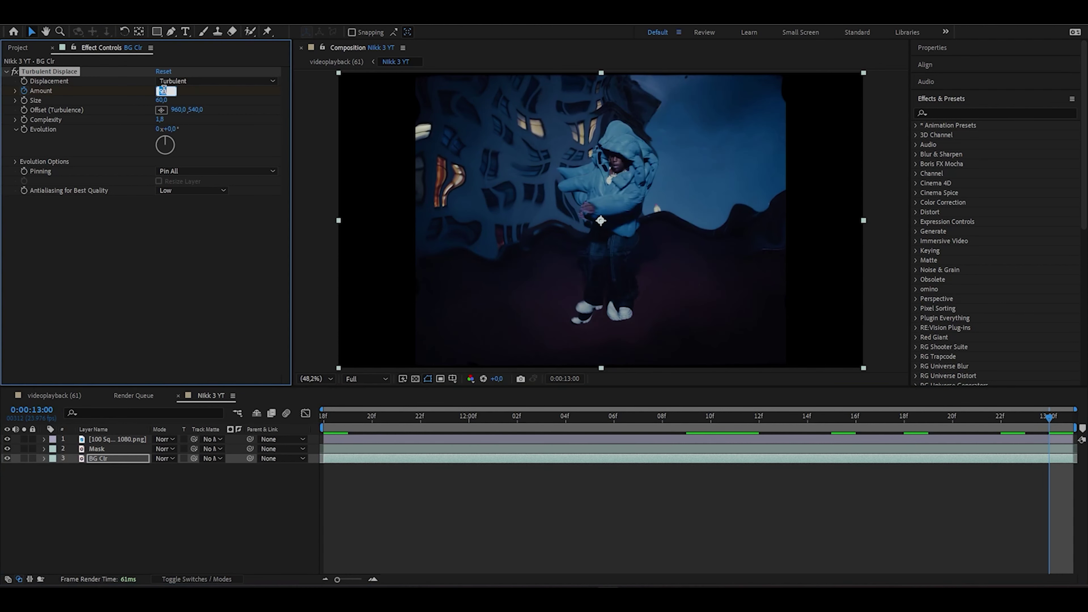
type("90")
key("Return")
Step: Apply the S_Distort effect to BG Clr through effect search
key("space")
key("ctrl+space")
type("disto")
key("Return")
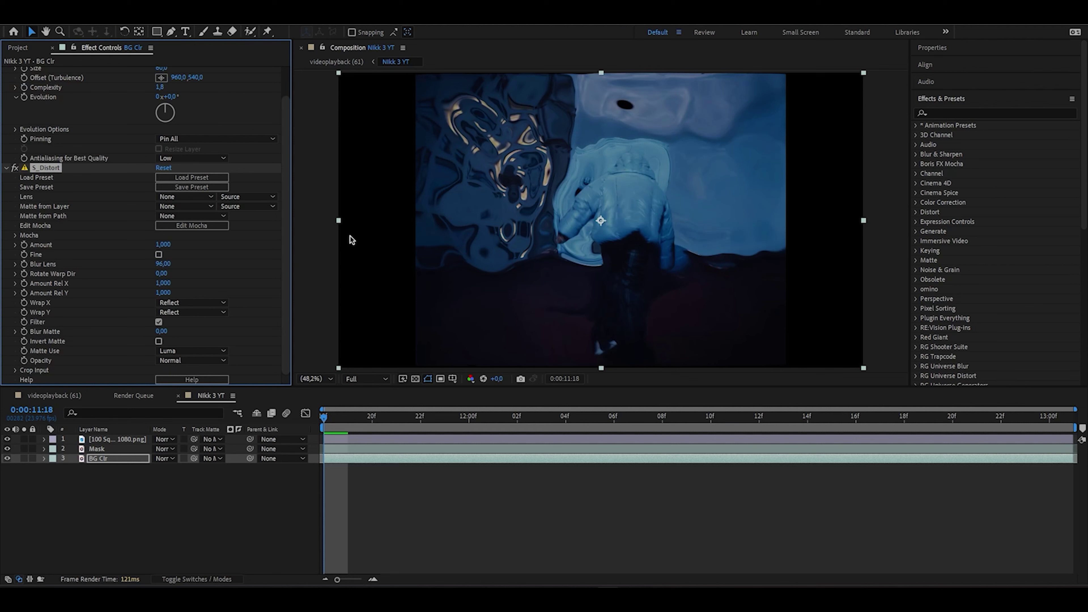
Step: Keyframe S_Distort Amount 0 at 11:18 and 0,14 at 12:20, shifting end keys to ~13:02
left_click(162, 244)
type("0")
key("Return")
left_click(950, 417)
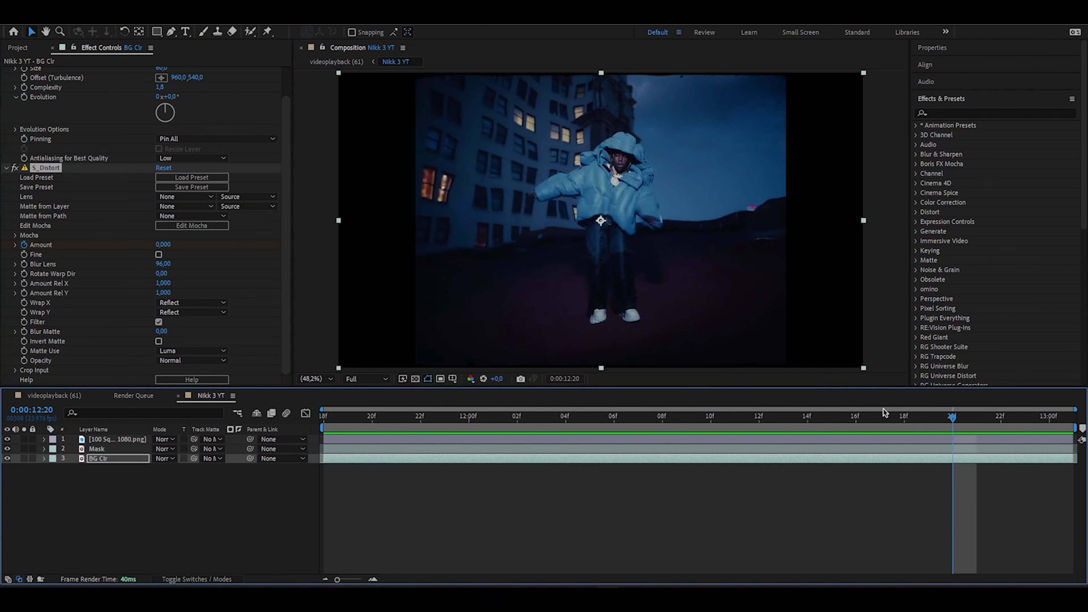
left_click(163, 245)
type("0,14")
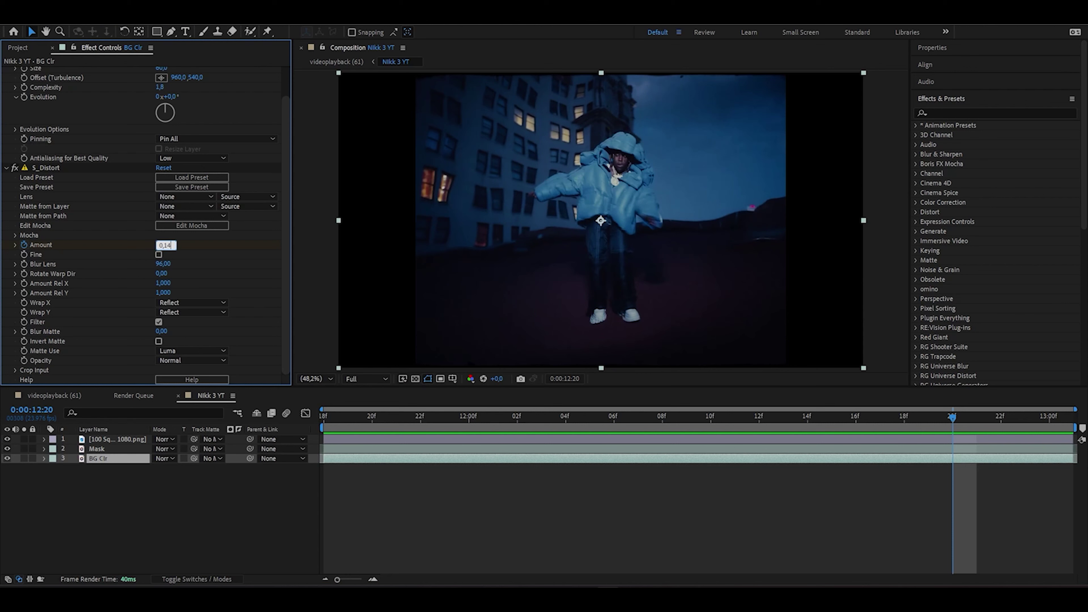
key("Return")
key("u")
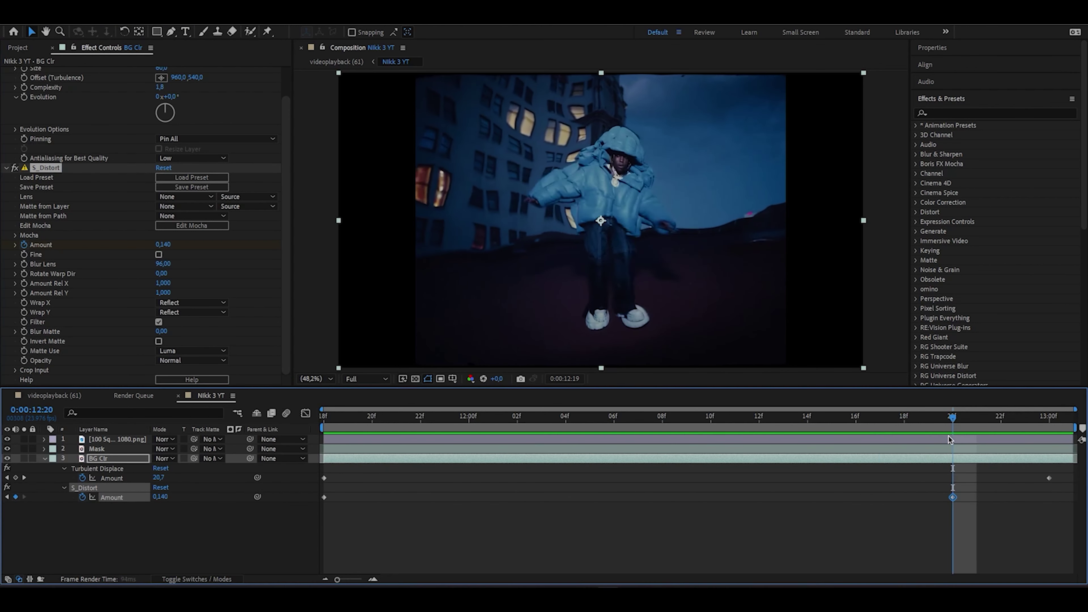
mouse_move(953, 497)
left_mouse_down()
mouse_move(1074, 497)
mouse_move(1073, 478)
left_mouse_up()
Step: Add a Radial Blur with Amount 3 to BG Clr and return to 11:18
key("space")
key("ctrl+space")
type("radi")
key("Down")
key("Return")
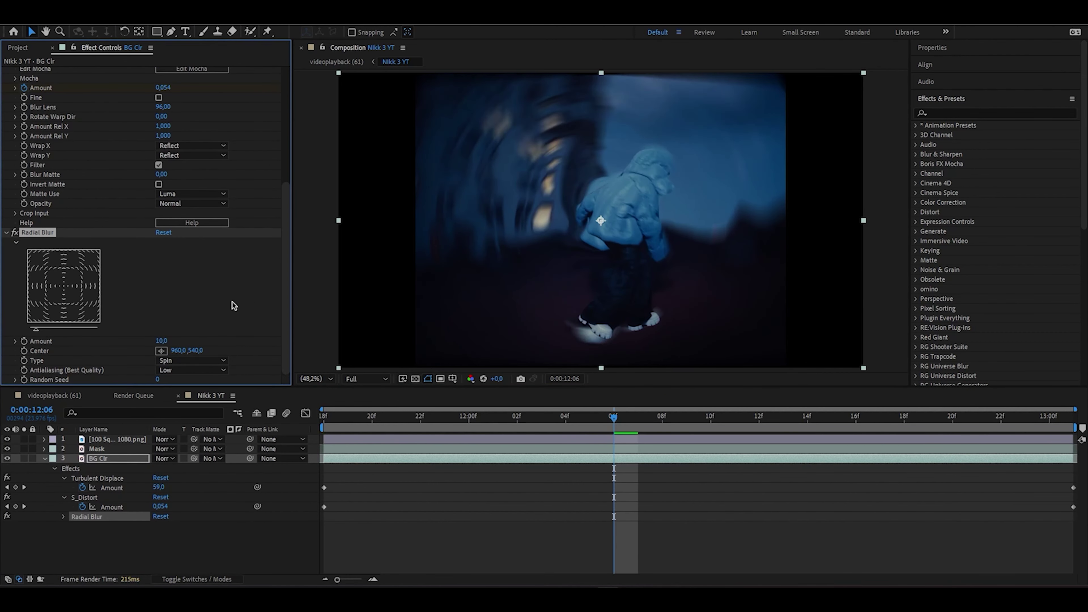
left_click(165, 341)
type("3")
key("Return")
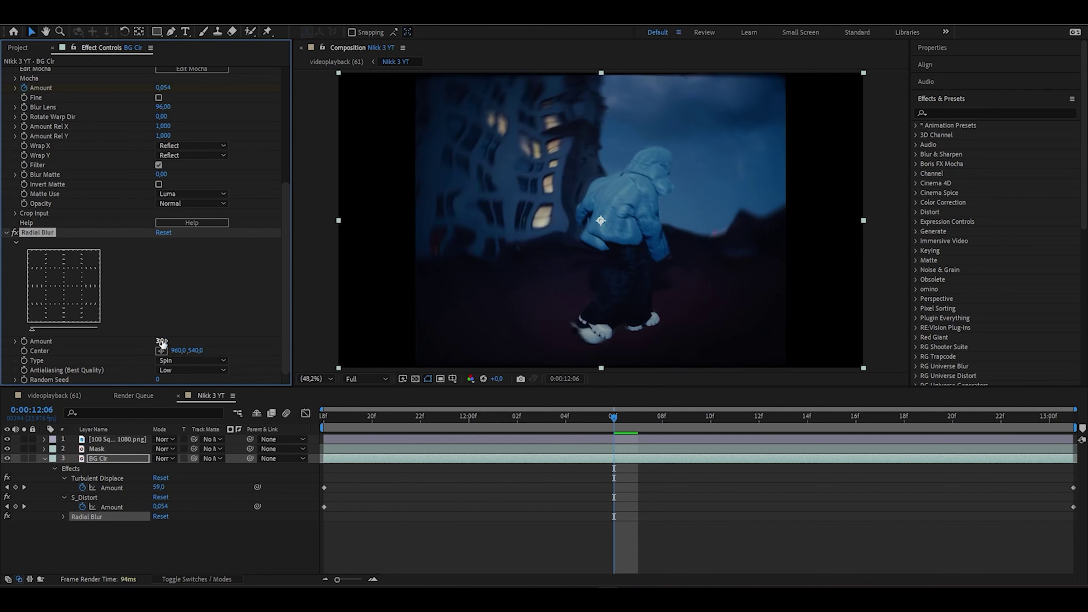
key("Home")
key("ctrl+space")
Step: Apply Hue/Saturation and keyframe Master Hue to 1x+41° at 13:00, then preview
type("hue")
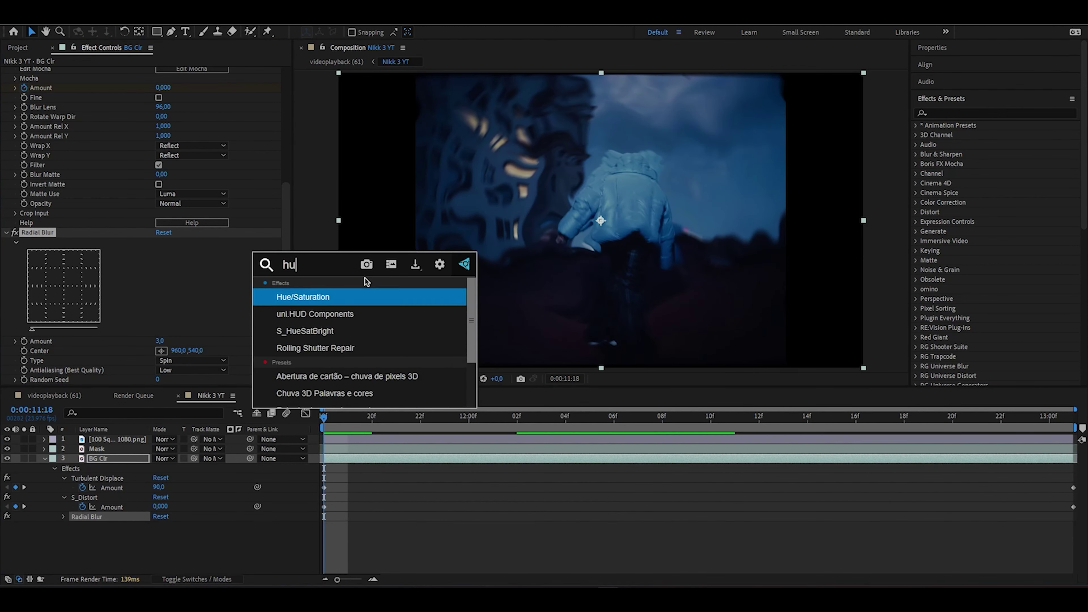
key("Return")
scroll(193, 306, "down", 1)
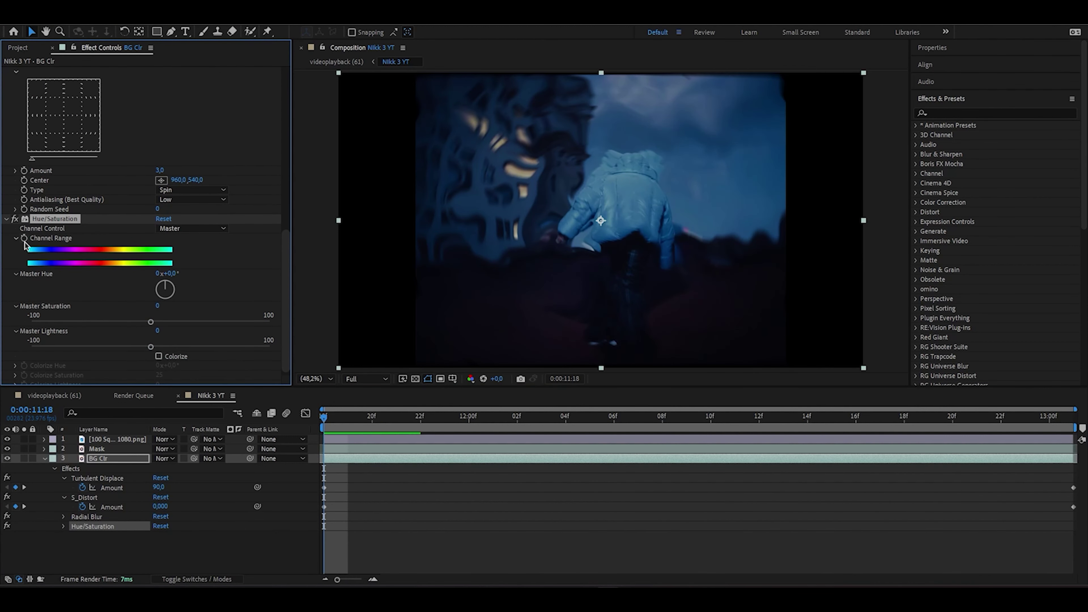
left_click(395, 396)
key("space")
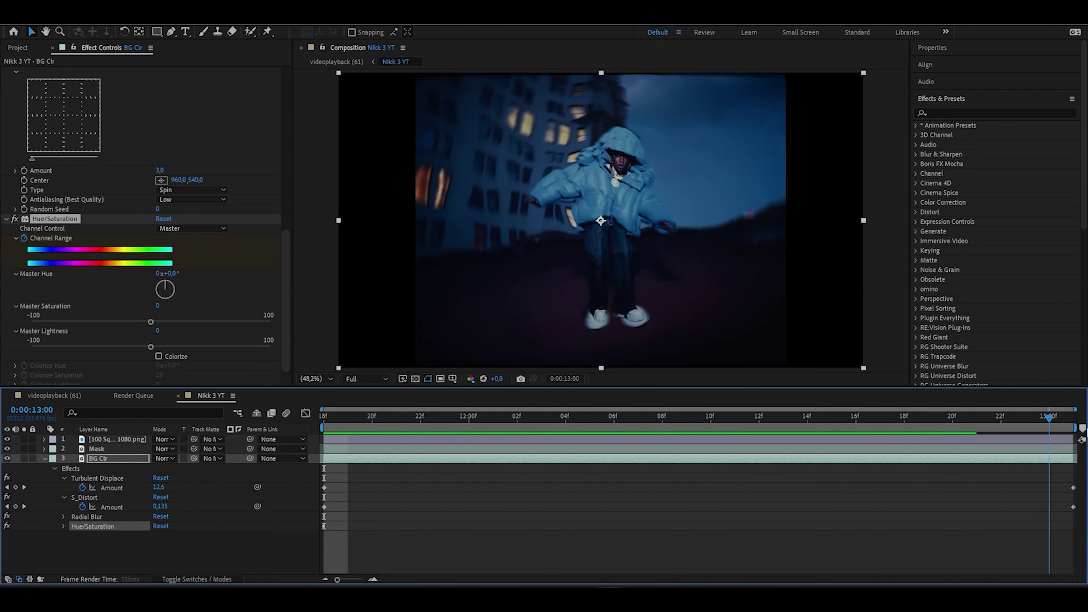
left_click_drag(166, 285, 174, 280)
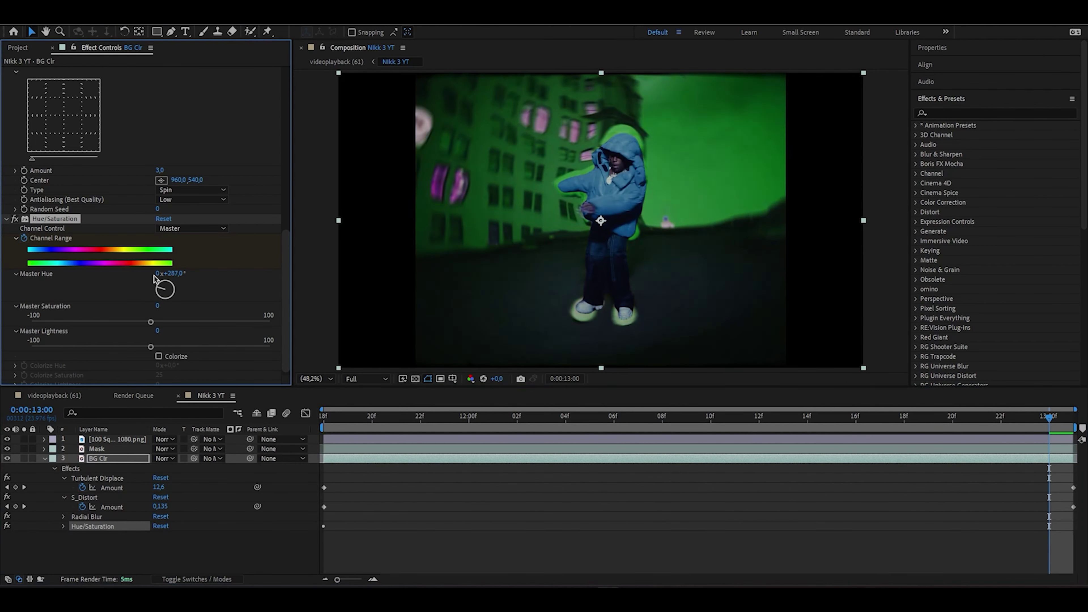
key("u")
key("u")
key("u")
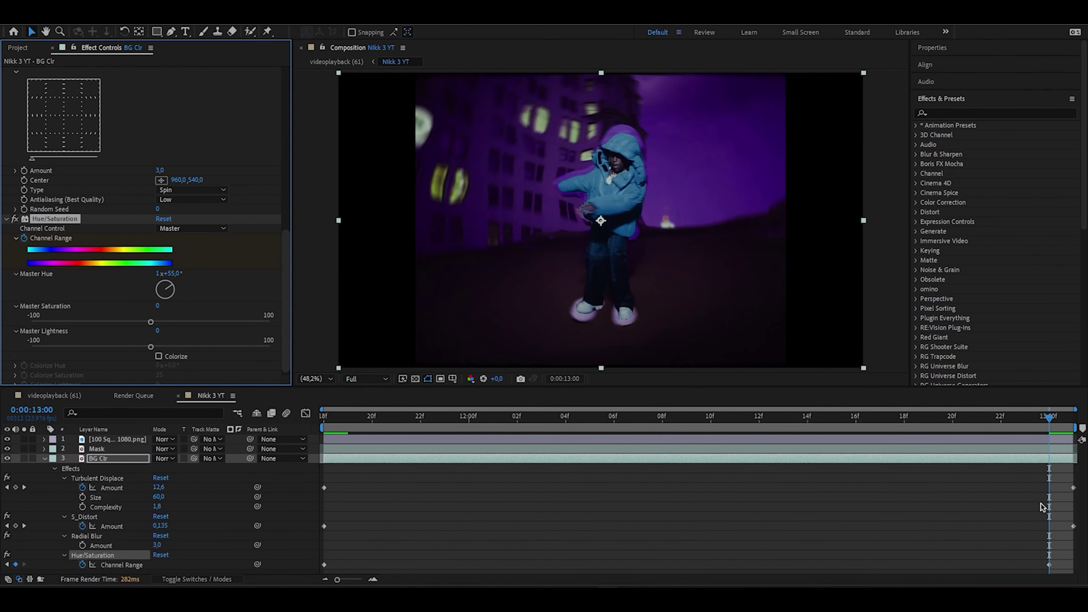
left_click(1047, 568)
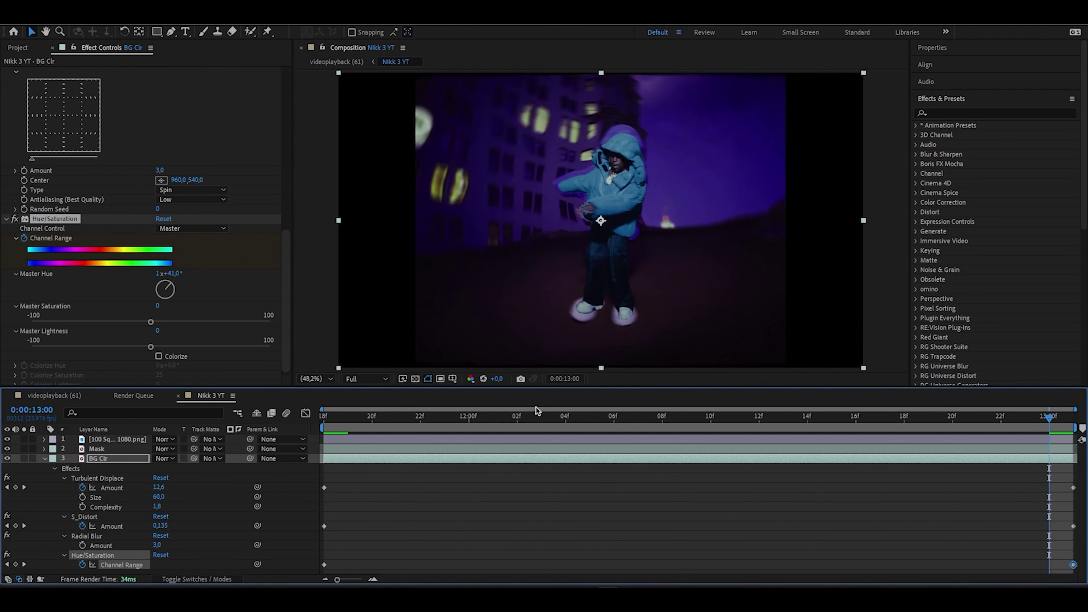
key("space")
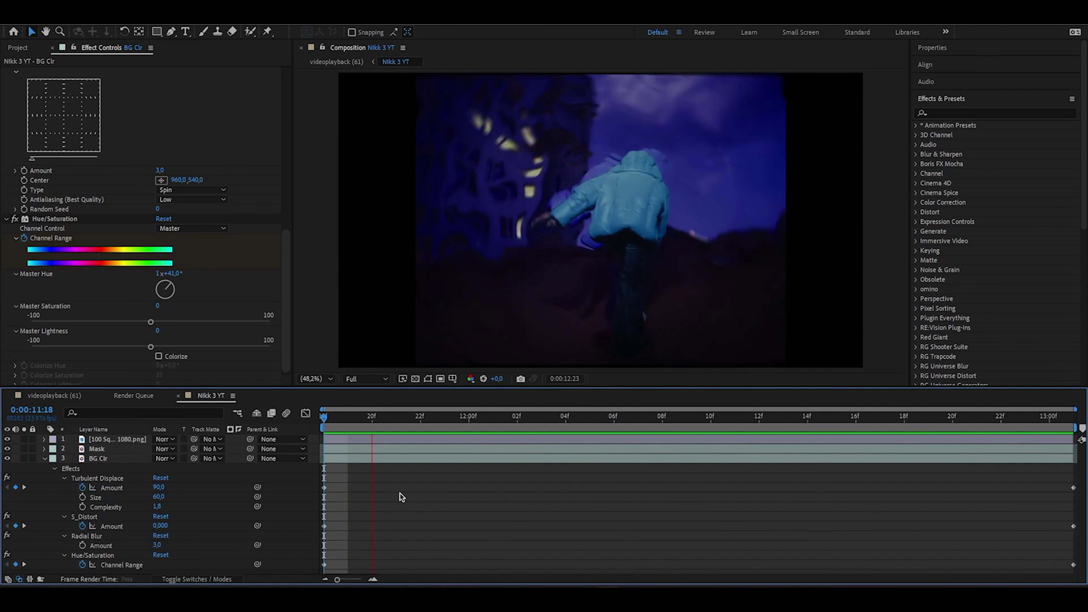
left_click_drag(615, 418, 929, 419)
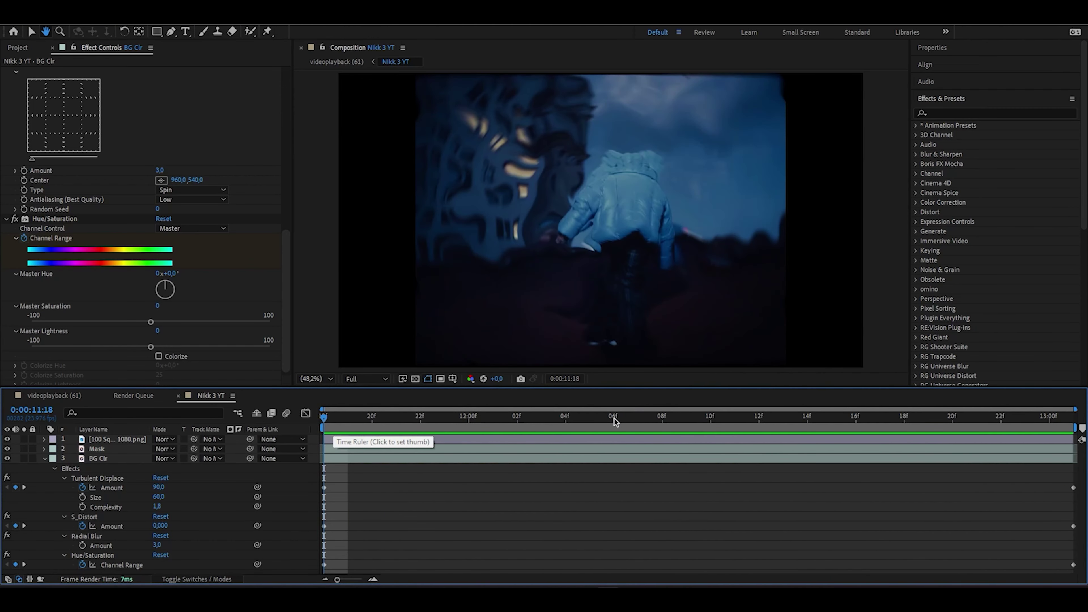
key("space")
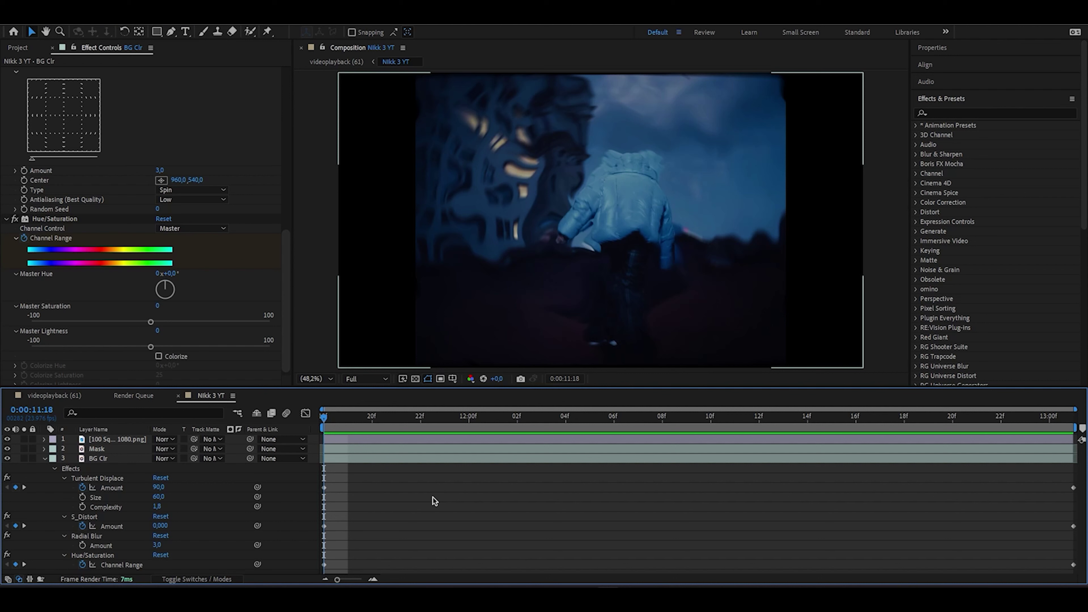
key("space")
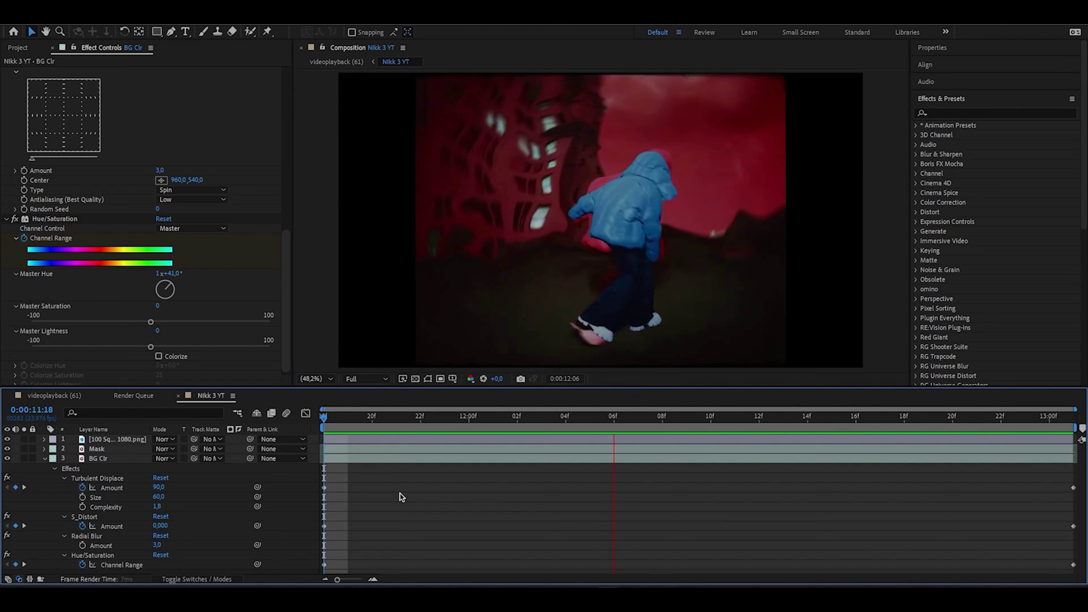